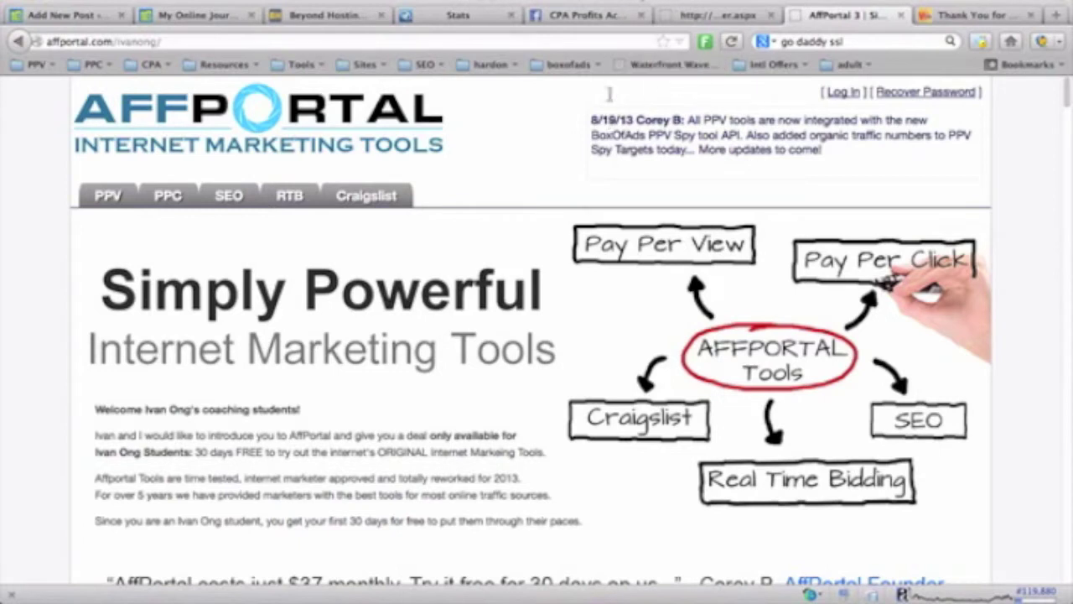
Step: Switch to the Keyword Modifier page with domain.com entered as the keyword
{"action": "left_click", "coordinate": [713, 15]}
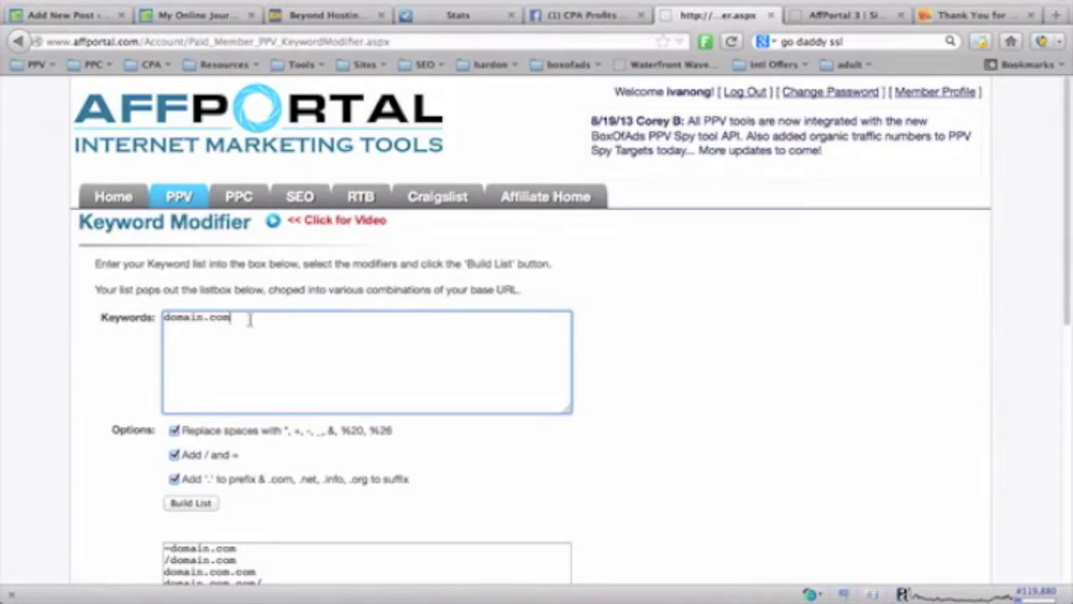
Step: Select the domain.com keyword and build its list of variations
{"action": "left_click_drag", "start_coordinate": [249, 319], "coordinate": [164, 317]}
{"action": "left_click", "coordinate": [165, 318]}
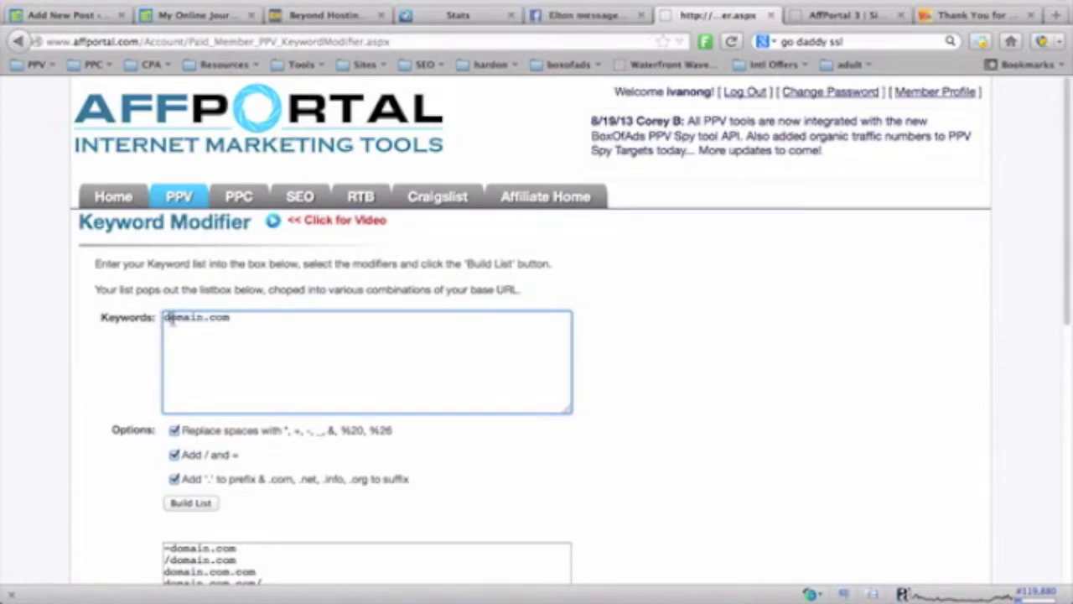
{"action": "triple_click", "coordinate": [184, 316]}
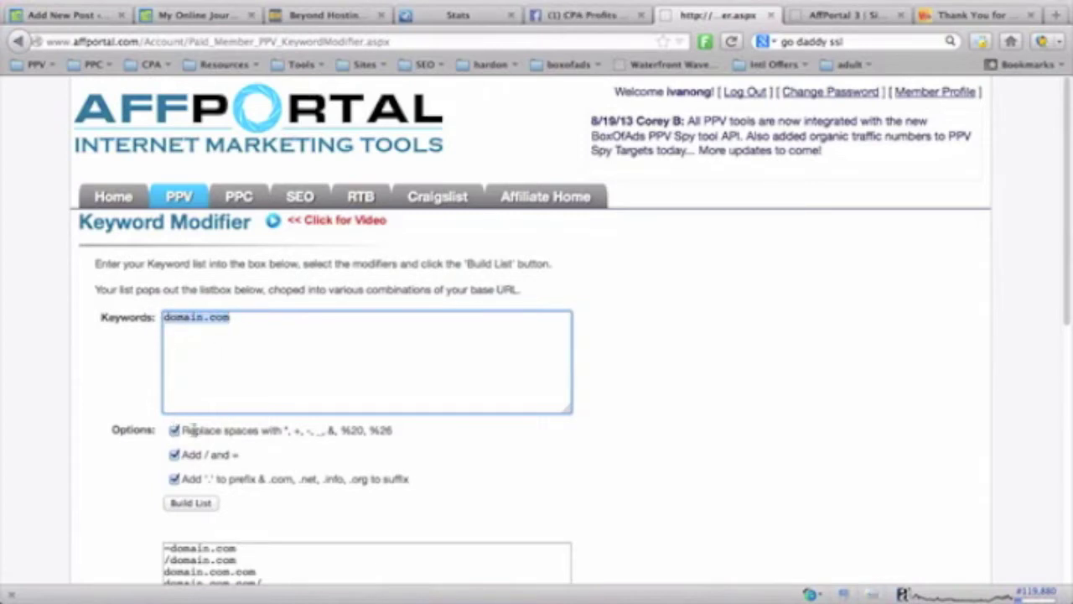
{"action": "left_click", "coordinate": [181, 501]}
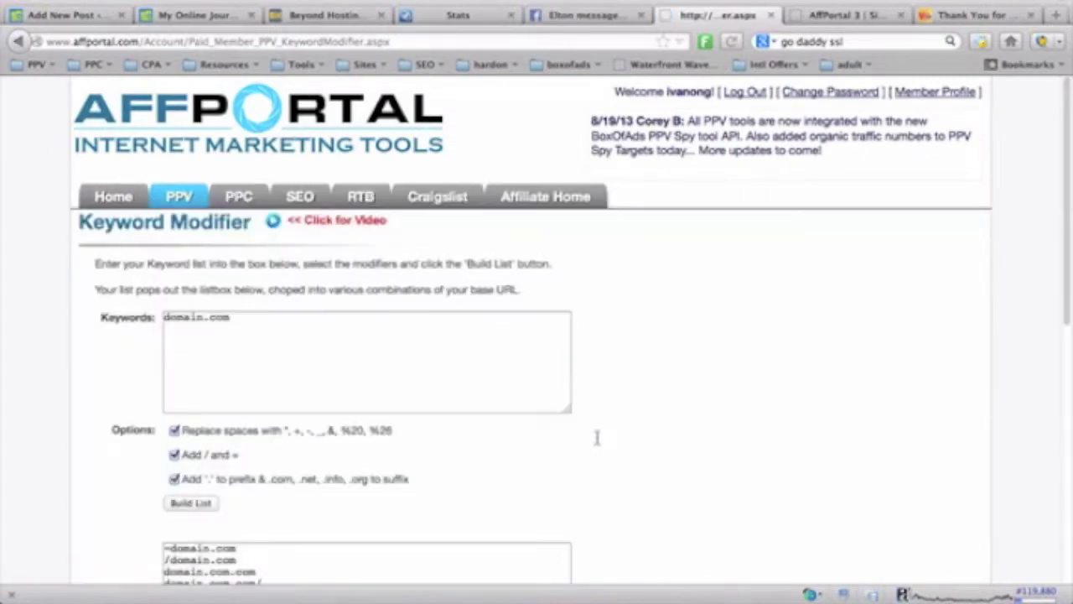
Step: Review the eighteen generated domain.com variants with =, / prefixes and .com/.net/.info/.org suffixes
{"action": "scroll", "coordinate": [617, 343], "scroll_direction": "down", "scroll_amount": 5}
{"action": "scroll", "coordinate": [618, 339], "scroll_direction": "down", "scroll_amount": 3}
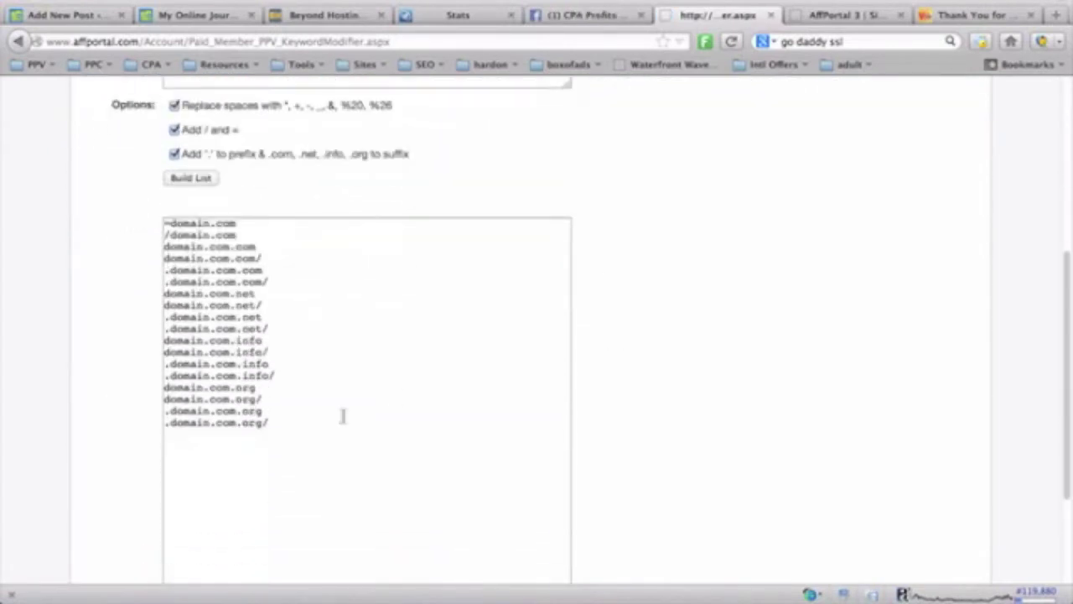
{"action": "left_click_drag", "start_coordinate": [282, 431], "coordinate": [159, 223]}
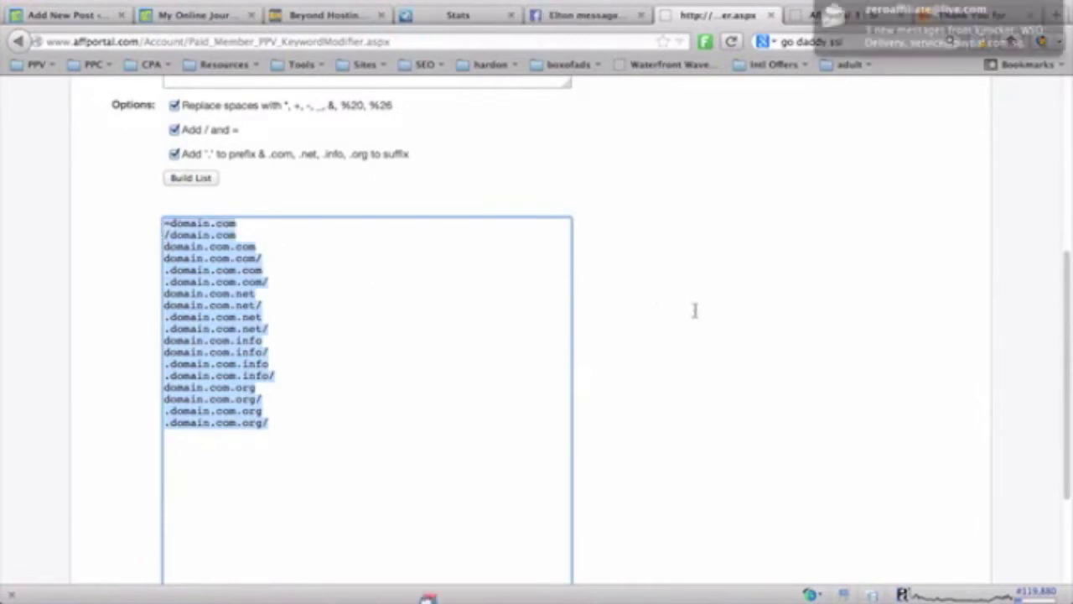
{"action": "scroll", "coordinate": [695, 310], "scroll_direction": "up", "scroll_amount": 3}
{"action": "scroll", "coordinate": [695, 309], "scroll_direction": "up", "scroll_amount": 2}
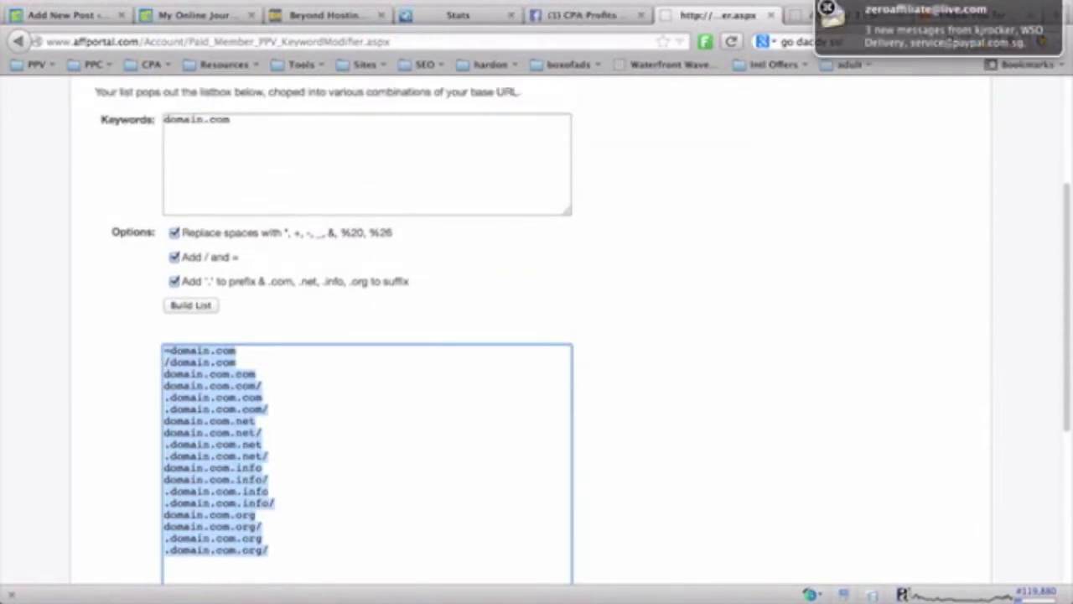
{"action": "scroll", "coordinate": [577, 316], "scroll_direction": "up", "scroll_amount": 1}
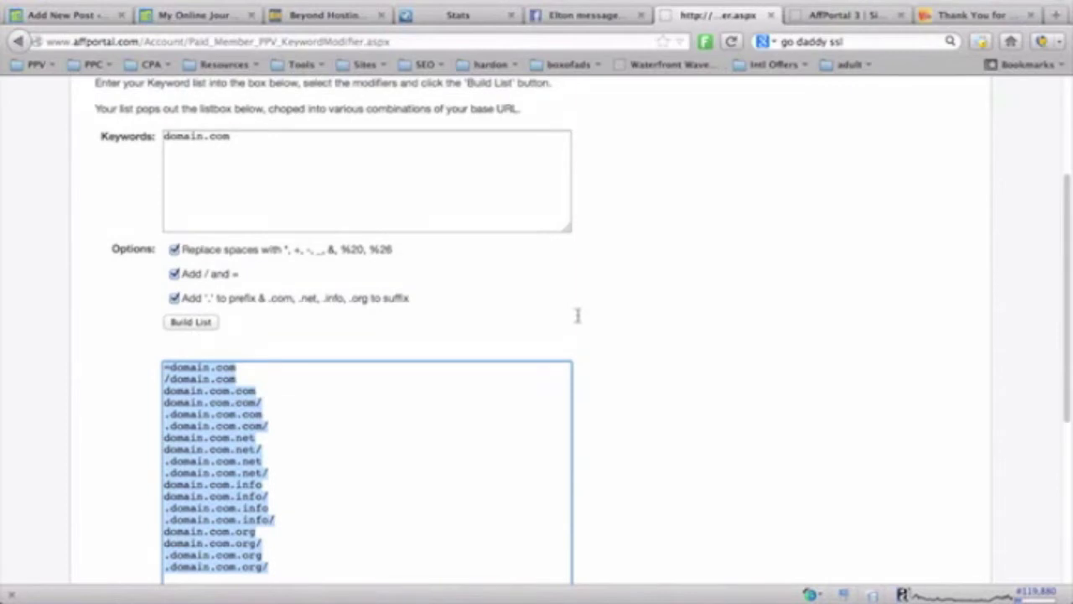
{"action": "scroll", "coordinate": [577, 315], "scroll_direction": "down", "scroll_amount": 2}
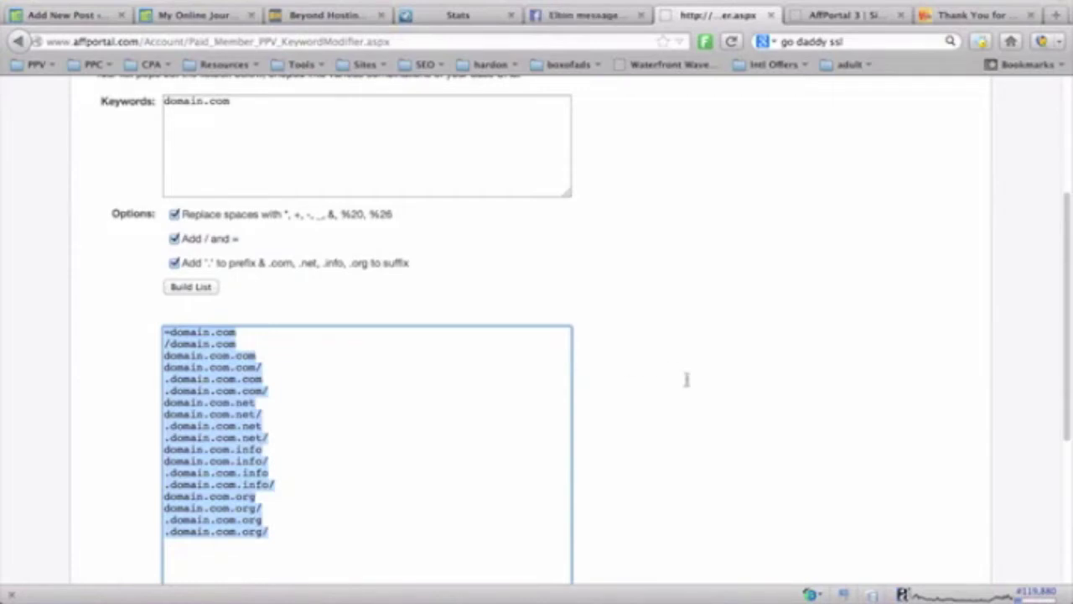
{"action": "scroll", "coordinate": [686, 379], "scroll_direction": "up", "scroll_amount": 3}
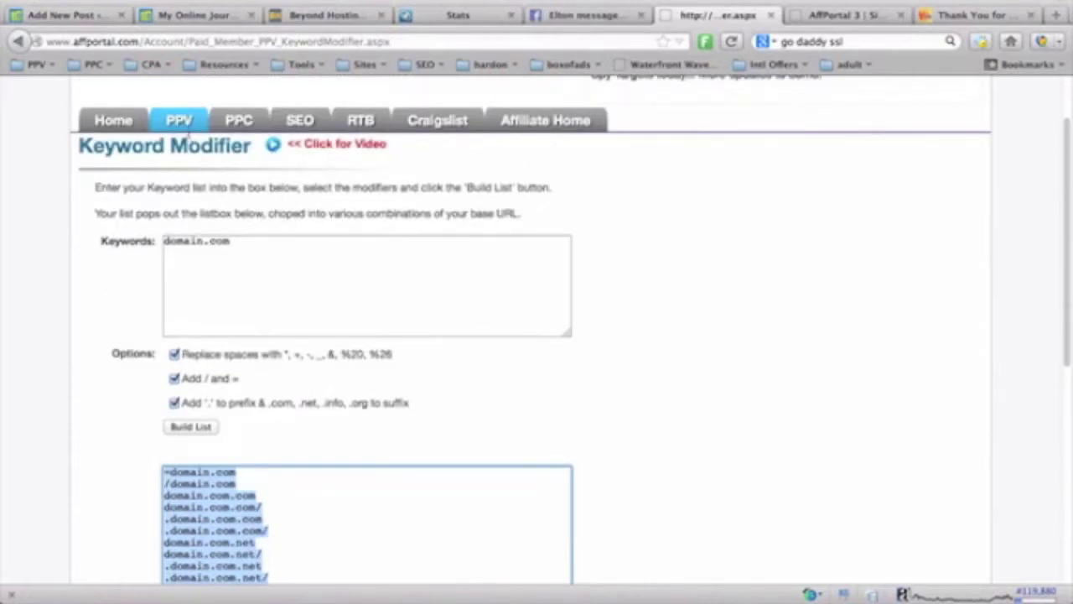
Step: Open PPV's Index Scraper and highlight the vistaprint.com domain being scraped
{"action": "left_click", "coordinate": [180, 122]}
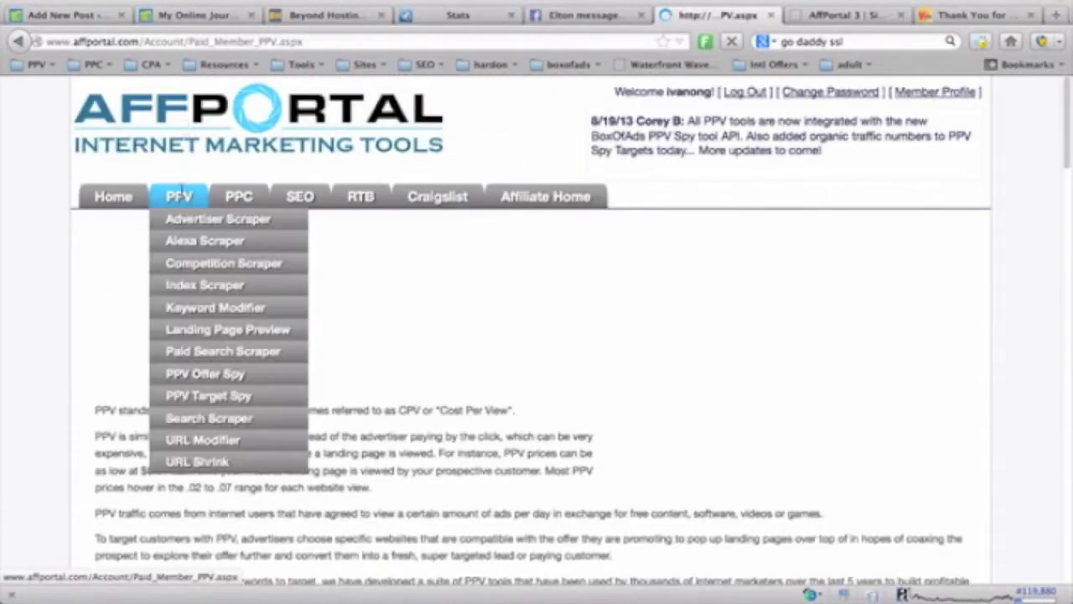
{"action": "left_click", "coordinate": [204, 285]}
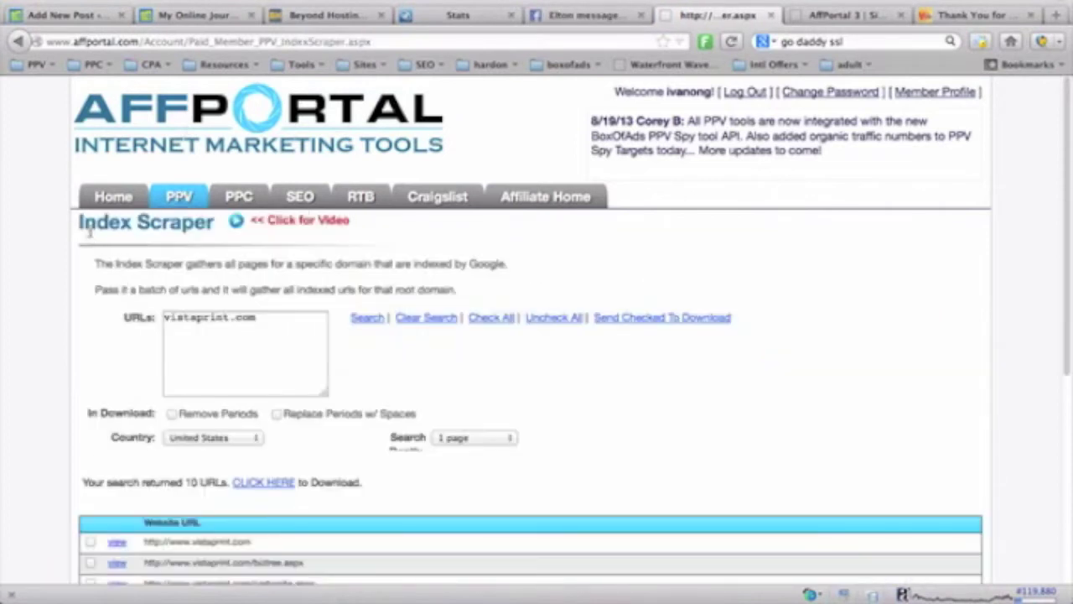
{"action": "left_click_drag", "start_coordinate": [80, 222], "coordinate": [212, 234]}
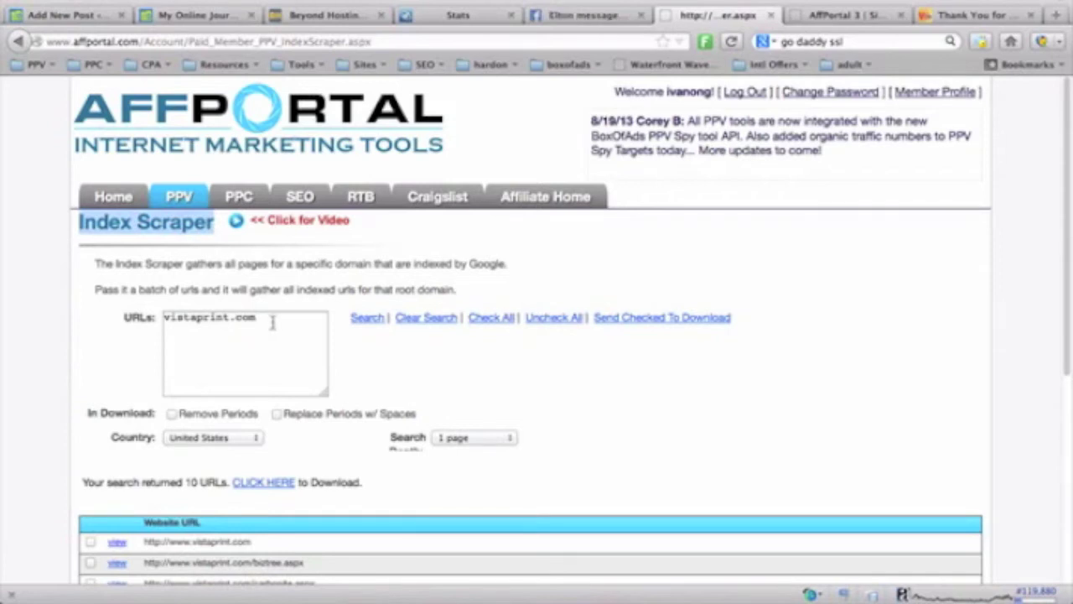
{"action": "left_click_drag", "start_coordinate": [273, 321], "coordinate": [161, 318]}
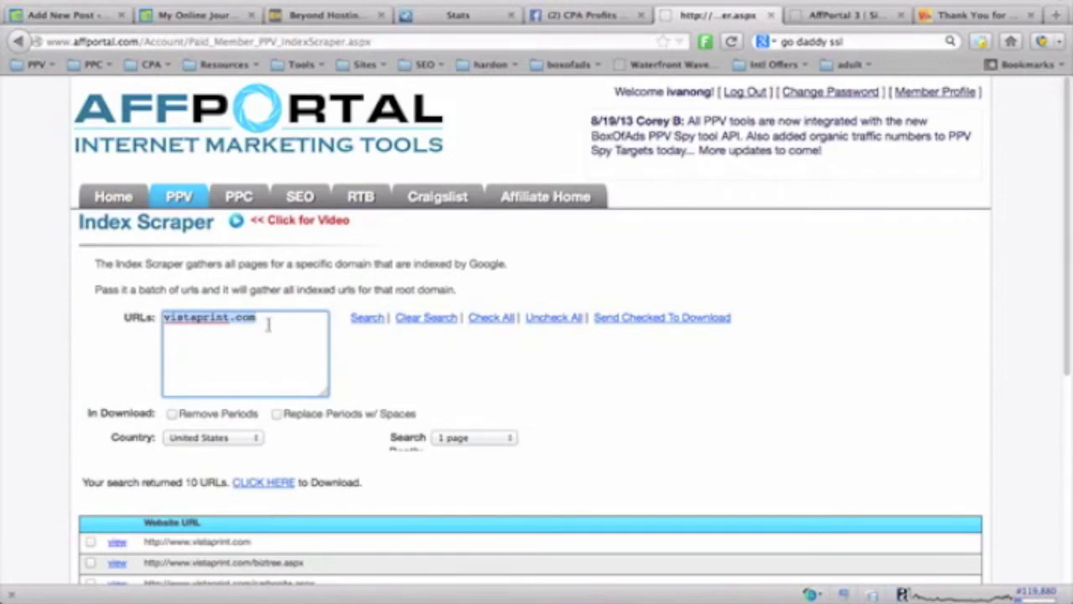
{"action": "left_click_drag", "start_coordinate": [277, 318], "coordinate": [159, 317]}
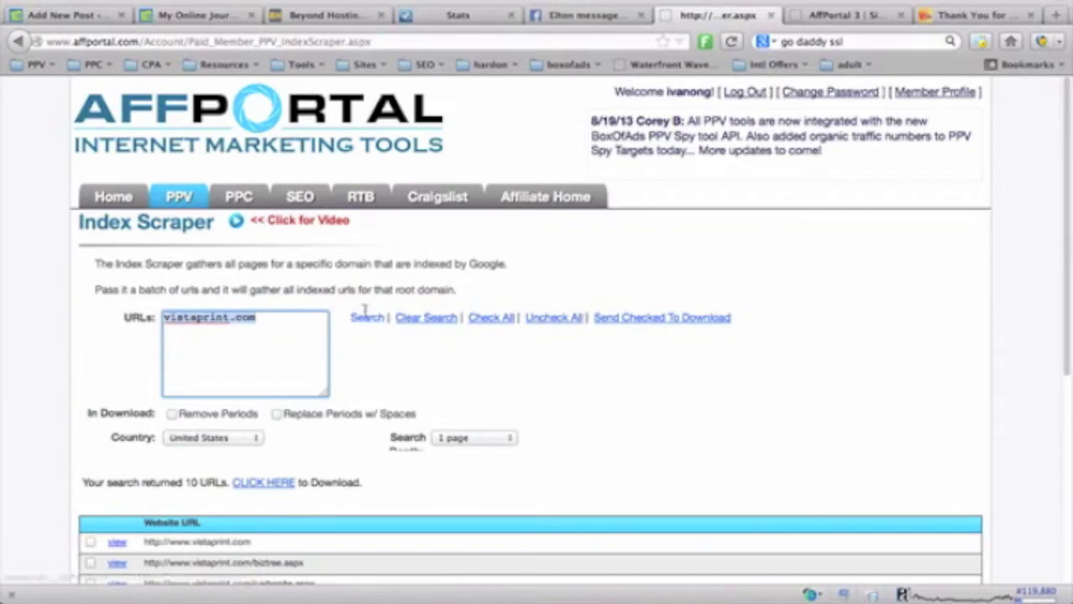
Step: Point out the carbonite.aspx, flyers.aspx, marchbaby, offers.aspx and outright.aspx indexed URLs
{"action": "scroll", "coordinate": [606, 342], "scroll_direction": "down", "scroll_amount": 2}
{"action": "scroll", "coordinate": [606, 342], "scroll_direction": "down", "scroll_amount": 5}
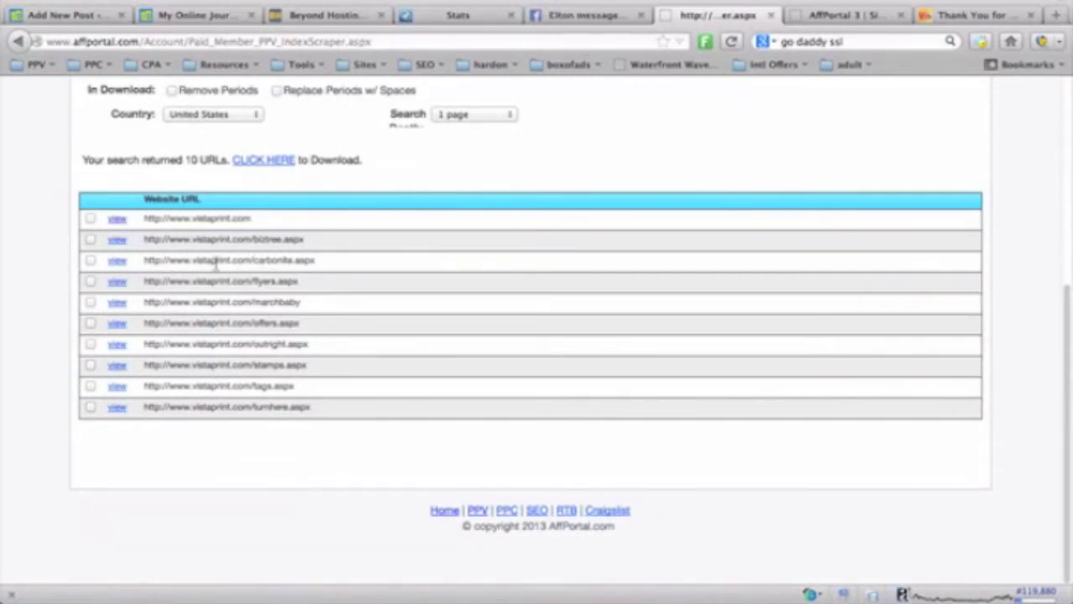
{"action": "left_click_drag", "start_coordinate": [206, 260], "coordinate": [315, 260]}
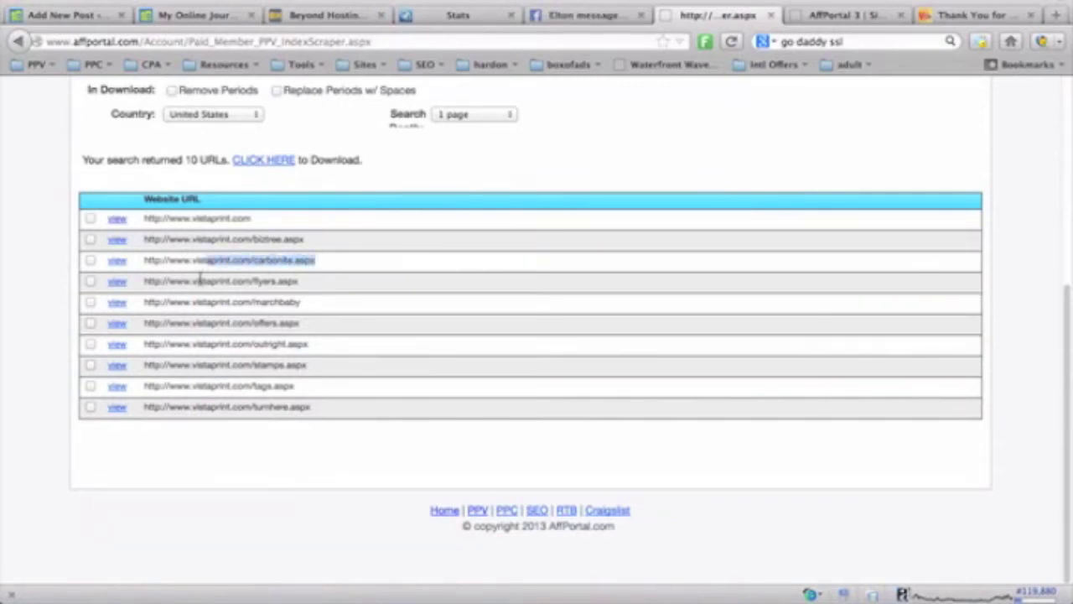
{"action": "left_click_drag", "start_coordinate": [198, 281], "coordinate": [277, 281]}
{"action": "left_click_drag", "start_coordinate": [207, 301], "coordinate": [303, 301]}
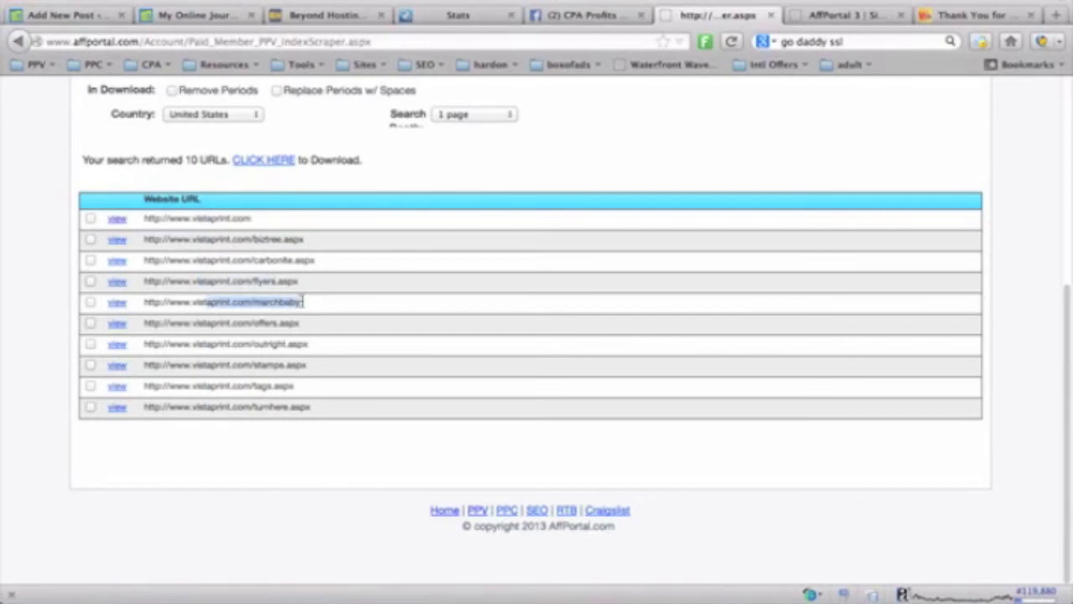
{"action": "left_click_drag", "start_coordinate": [210, 322], "coordinate": [302, 331]}
{"action": "left_click_drag", "start_coordinate": [219, 343], "coordinate": [295, 346]}
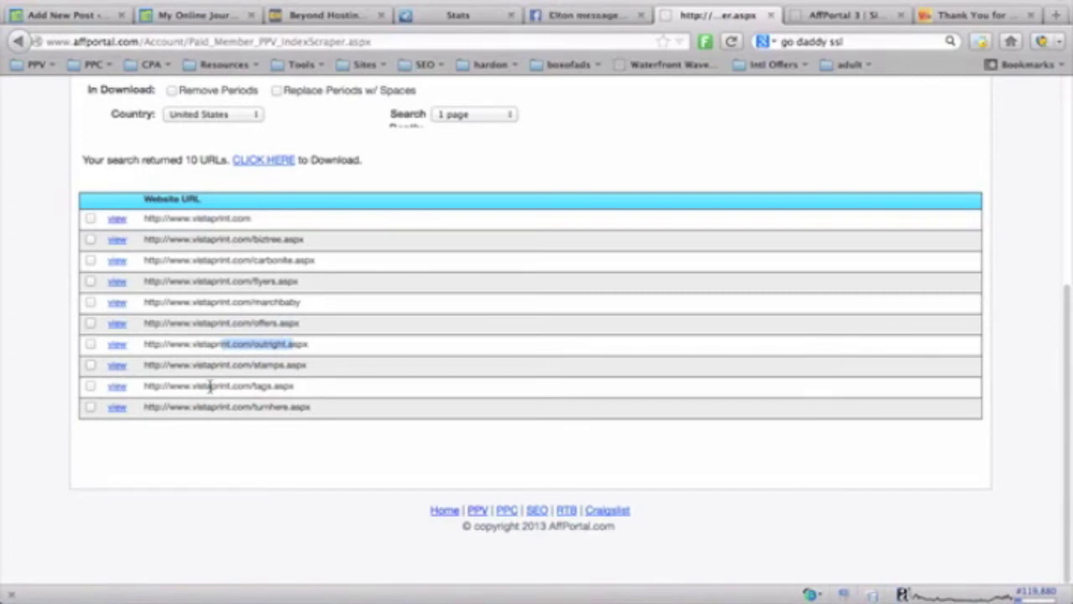
Step: Select the full list of ten indexed vistaprint.com URLs, then clear the selection
{"action": "scroll", "coordinate": [307, 352], "scroll_direction": "up", "scroll_amount": 1}
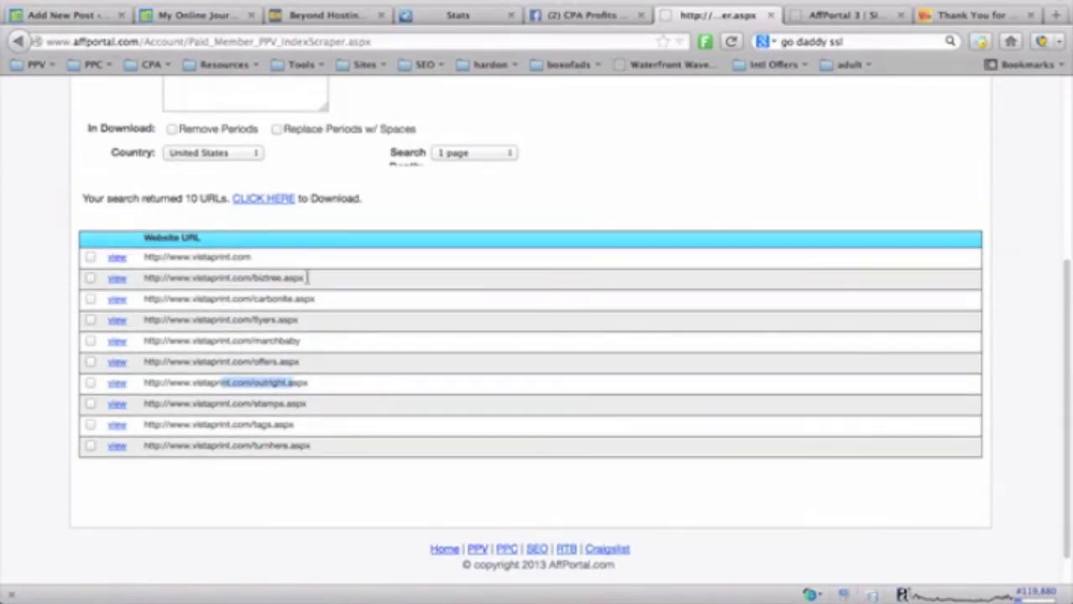
{"action": "mouse_move", "coordinate": [206, 256]}
{"action": "left_mouse_down"}
{"action": "mouse_move", "coordinate": [237, 418]}
{"action": "mouse_move", "coordinate": [335, 438]}
{"action": "left_mouse_up"}
{"action": "left_click", "coordinate": [335, 439]}
{"action": "scroll", "coordinate": [335, 427], "scroll_direction": "up", "scroll_amount": 5}
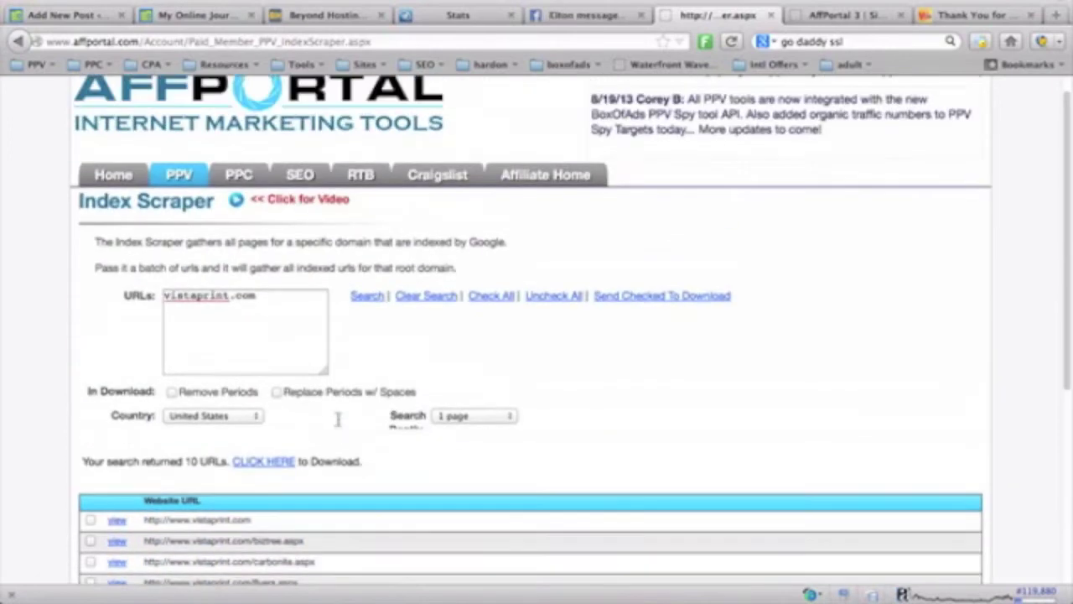
{"action": "left_click", "coordinate": [769, 7]}
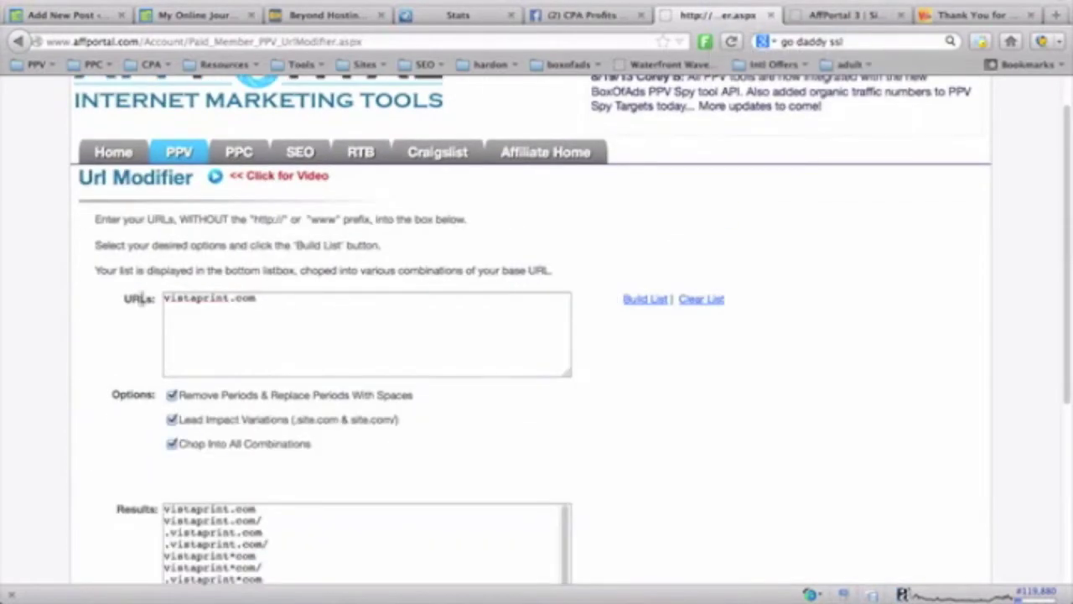
Step: On the Url Modifier page, select the vistaprint.com base URL and build its variations
{"action": "scroll", "coordinate": [143, 299], "scroll_direction": "up", "scroll_amount": 1}
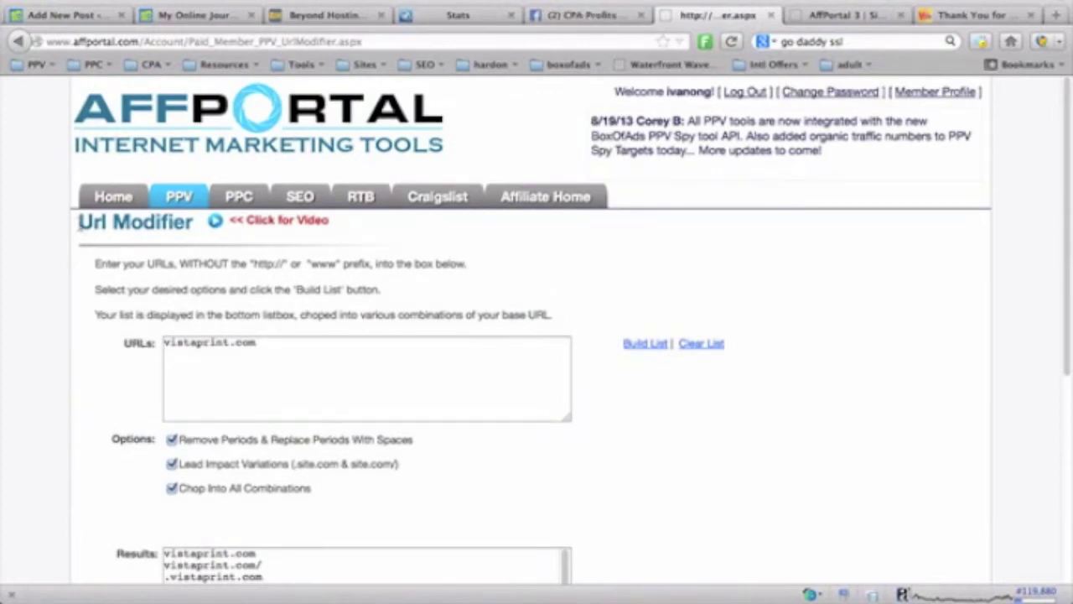
{"action": "left_click_drag", "start_coordinate": [79, 222], "coordinate": [186, 222]}
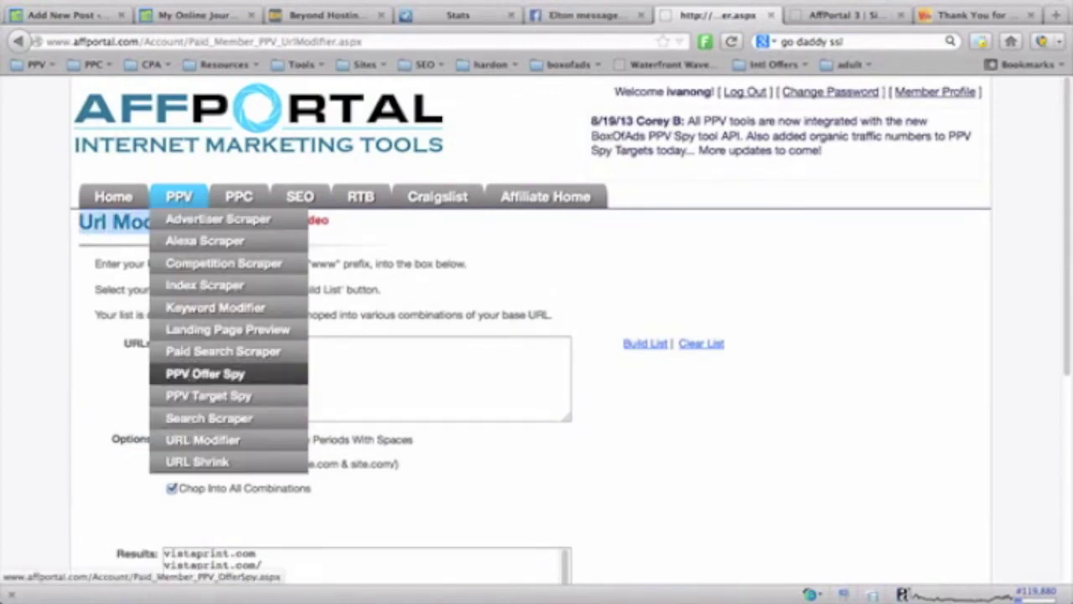
{"action": "mouse_move", "coordinate": [202, 440]}
{"action": "mouse_move", "coordinate": [179, 196]}
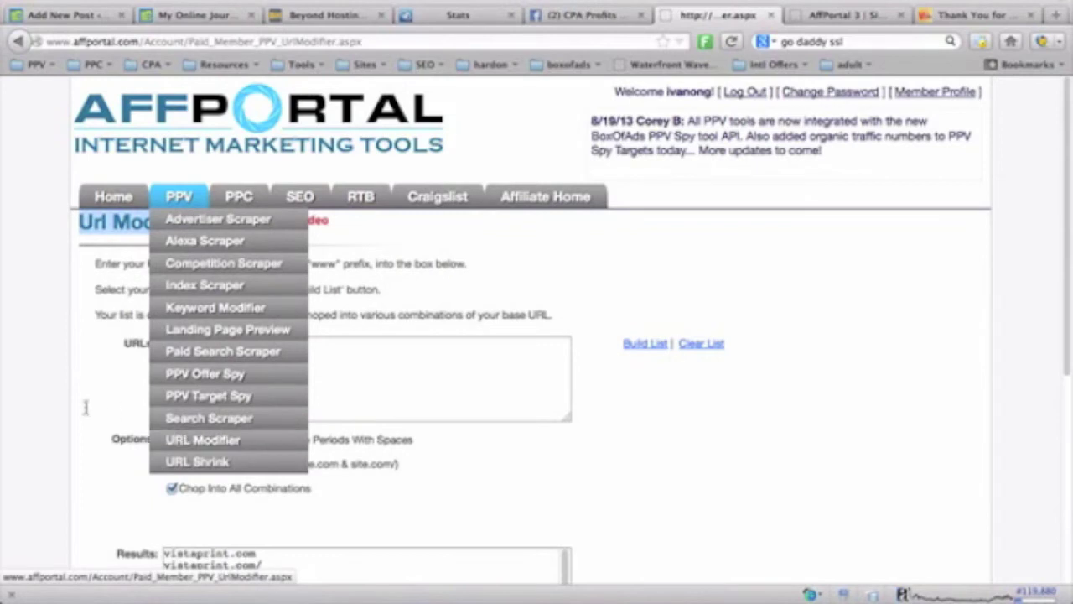
{"action": "left_click", "coordinate": [85, 406]}
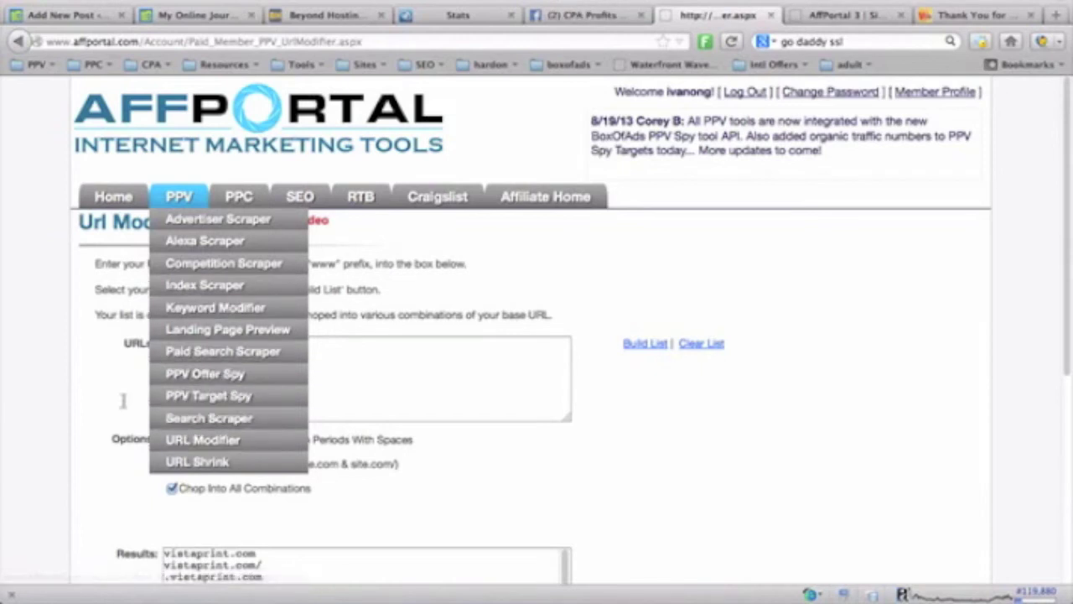
{"action": "left_click", "coordinate": [271, 343]}
{"action": "left_click_drag", "start_coordinate": [270, 343], "coordinate": [165, 347]}
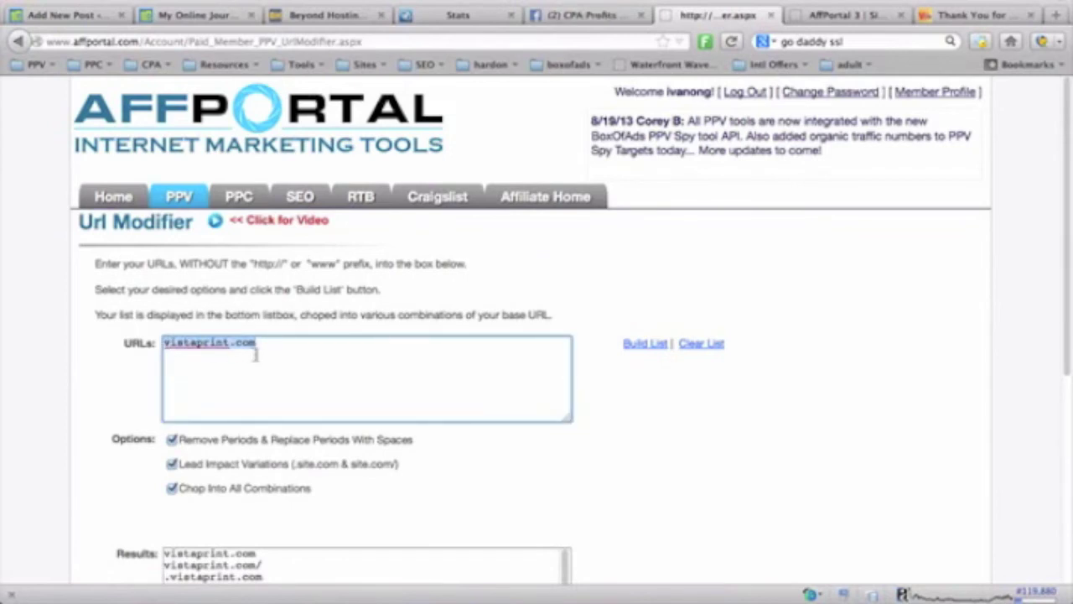
{"action": "left_click", "coordinate": [623, 346]}
Step: Review and select all the generated vistaprint.com URL variations in the Results
{"action": "scroll", "coordinate": [632, 307], "scroll_direction": "down", "scroll_amount": 5}
{"action": "scroll", "coordinate": [675, 321], "scroll_direction": "down", "scroll_amount": 2}
{"action": "scroll", "coordinate": [675, 323], "scroll_direction": "down", "scroll_amount": 1}
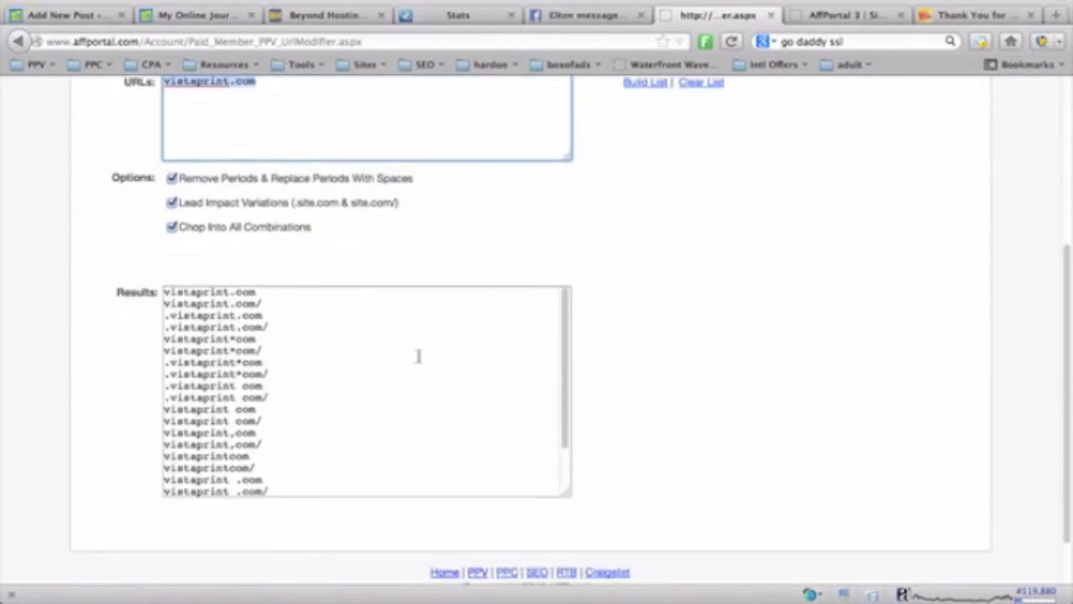
{"action": "scroll", "coordinate": [419, 356], "scroll_direction": "down", "scroll_amount": 2}
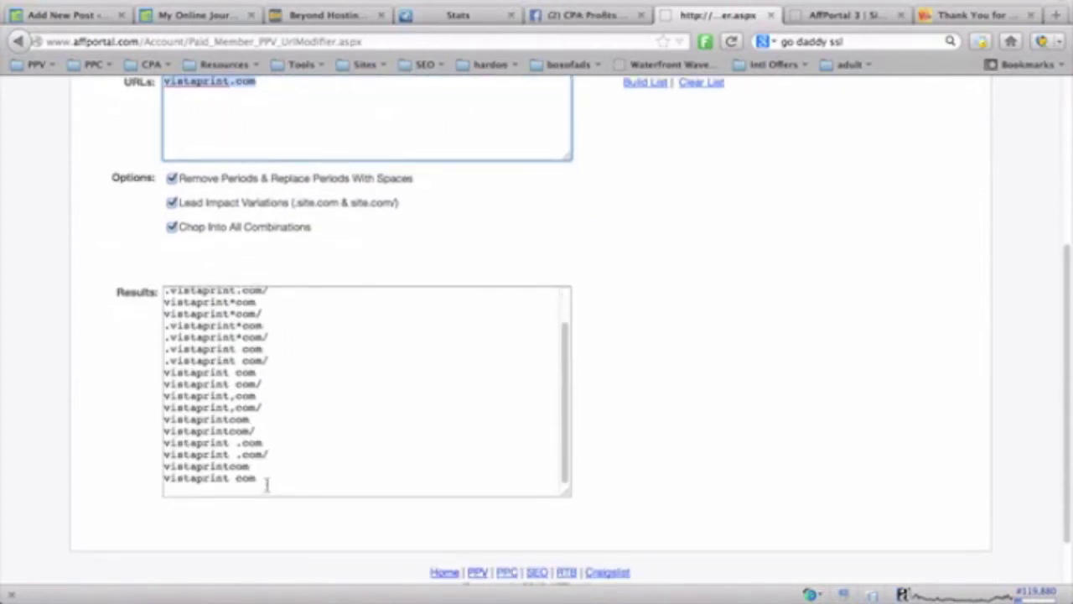
{"action": "left_click_drag", "start_coordinate": [270, 478], "coordinate": [161, 277]}
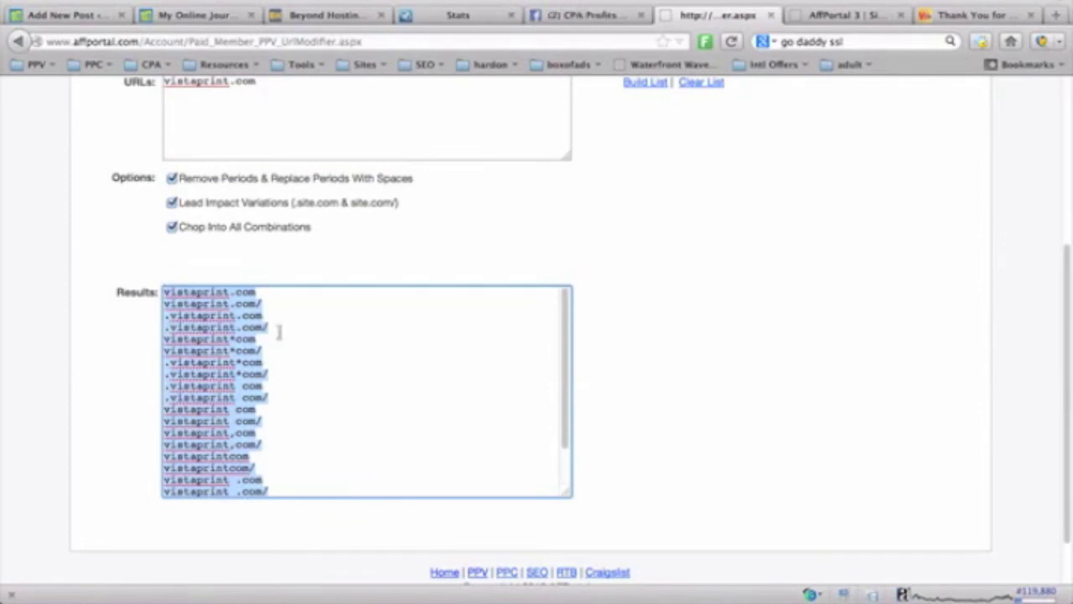
{"action": "left_click", "coordinate": [652, 372]}
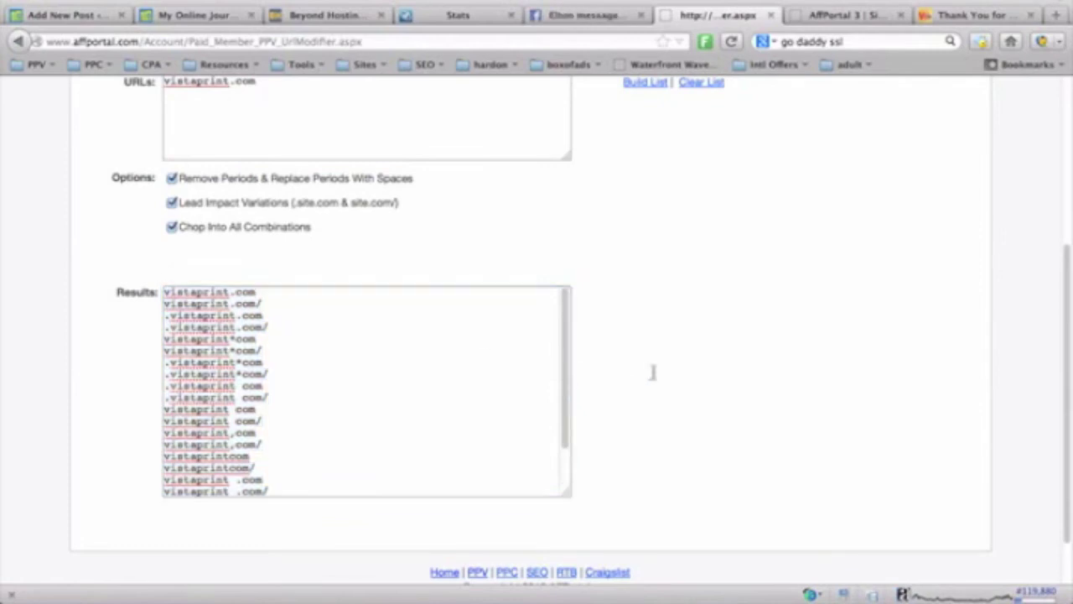
{"action": "scroll", "coordinate": [652, 372], "scroll_direction": "up", "scroll_amount": 2}
{"action": "scroll", "coordinate": [652, 330], "scroll_direction": "up", "scroll_amount": 5}
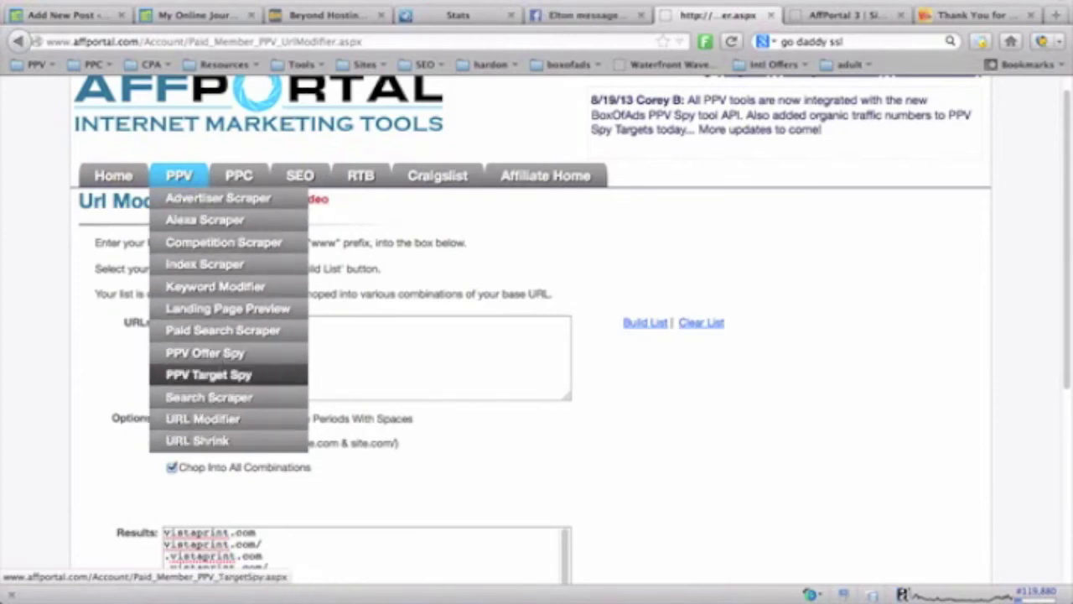
{"action": "left_click", "coordinate": [849, 11]}
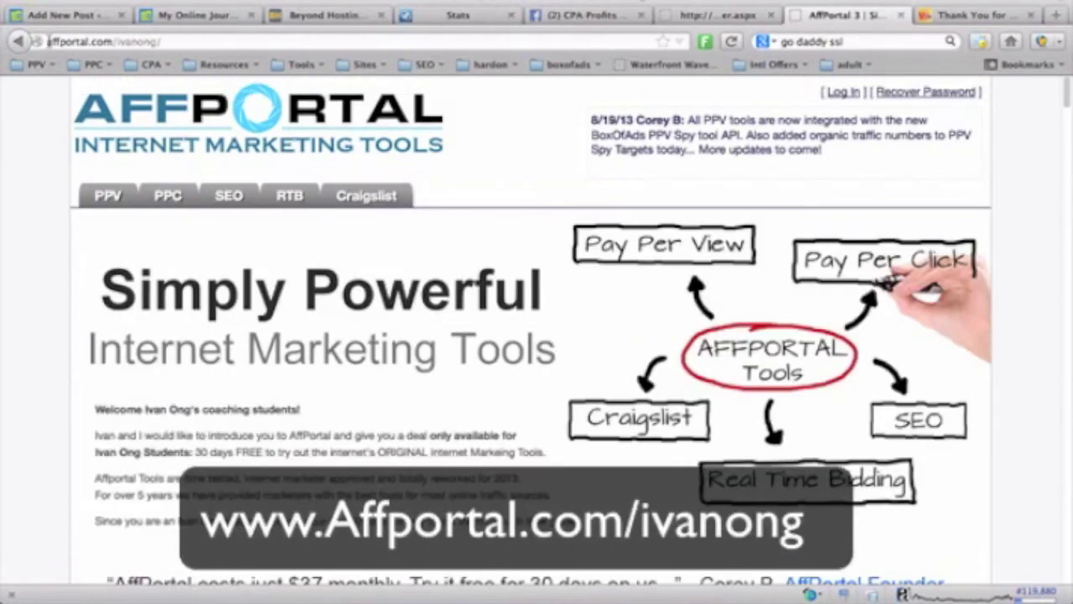
Step: Paste the affportal.com/ivanong/ address into the TextEdit note, replacing the Facebook group link
{"action": "mouse_move", "coordinate": [48, 41]}
{"action": "left_mouse_down"}
{"action": "mouse_move", "coordinate": [179, 41]}
{"action": "mouse_move", "coordinate": [32, 41]}
{"action": "left_mouse_up"}
{"action": "left_click", "coordinate": [178, 41]}
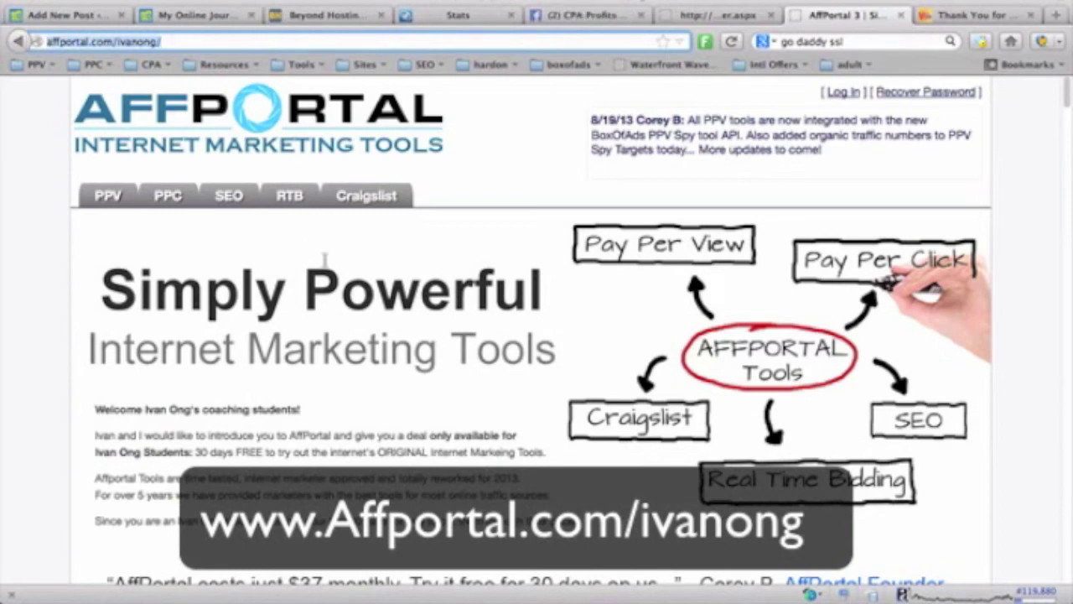
{"action": "left_click", "coordinate": [671, 587]}
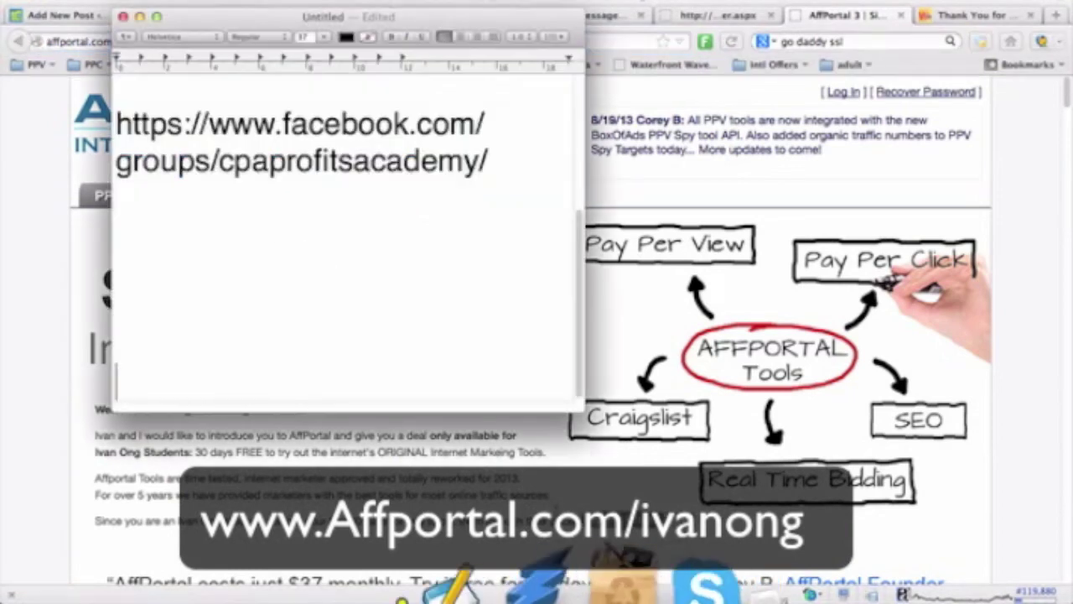
{"action": "key", "text": "super+a"}
{"action": "type", "text": "http://affportal.com/ivanong/"}
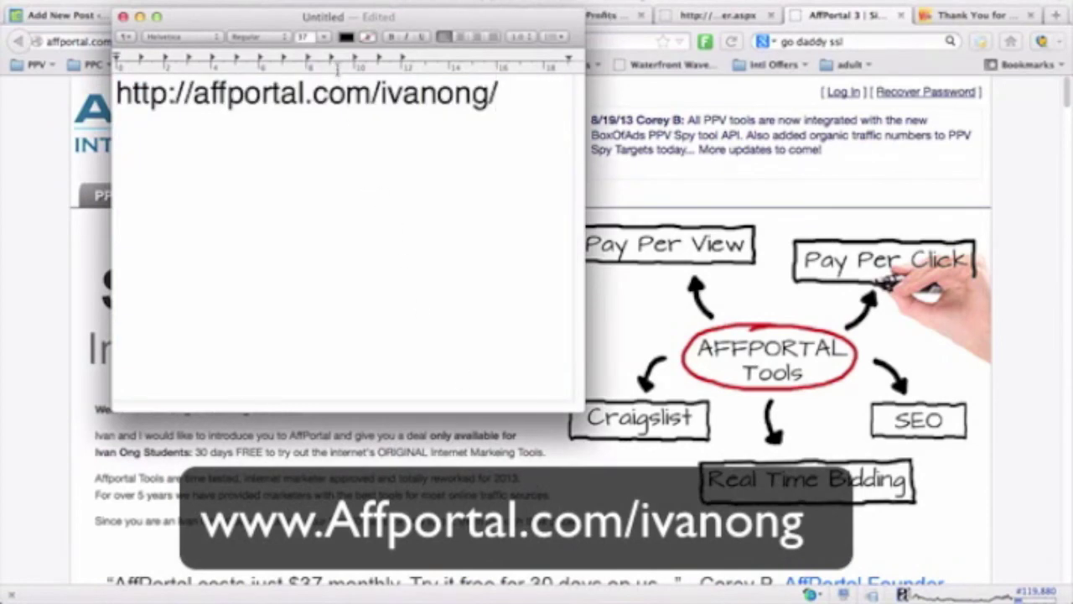
{"action": "left_click_drag", "start_coordinate": [316, 23], "coordinate": [362, 50]}
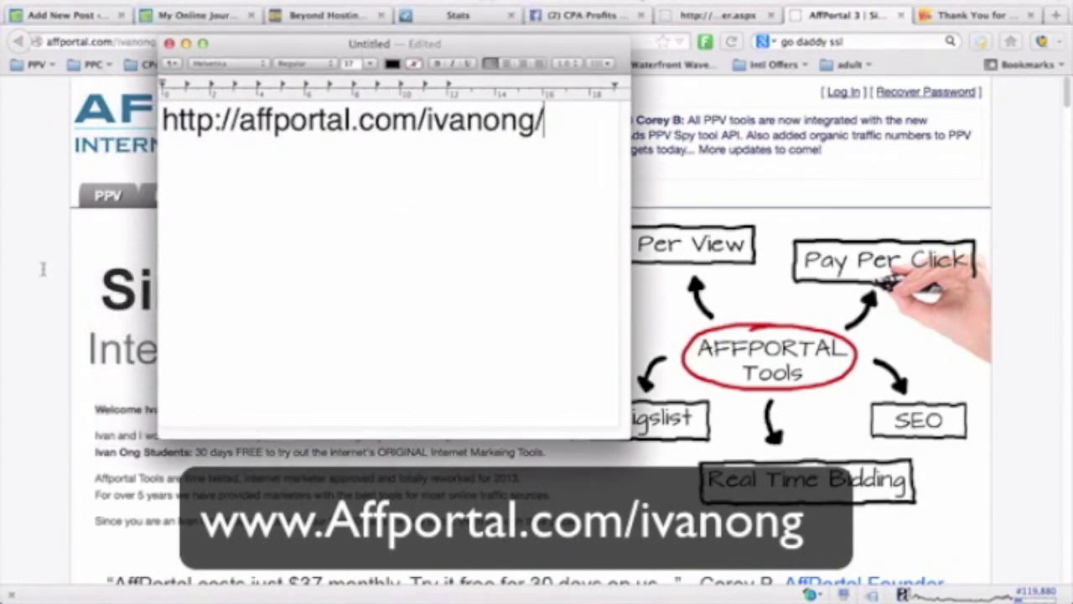
{"action": "key", "text": "super+Tab"}
{"action": "scroll", "coordinate": [560, 309], "scroll_direction": "down", "scroll_amount": 5}
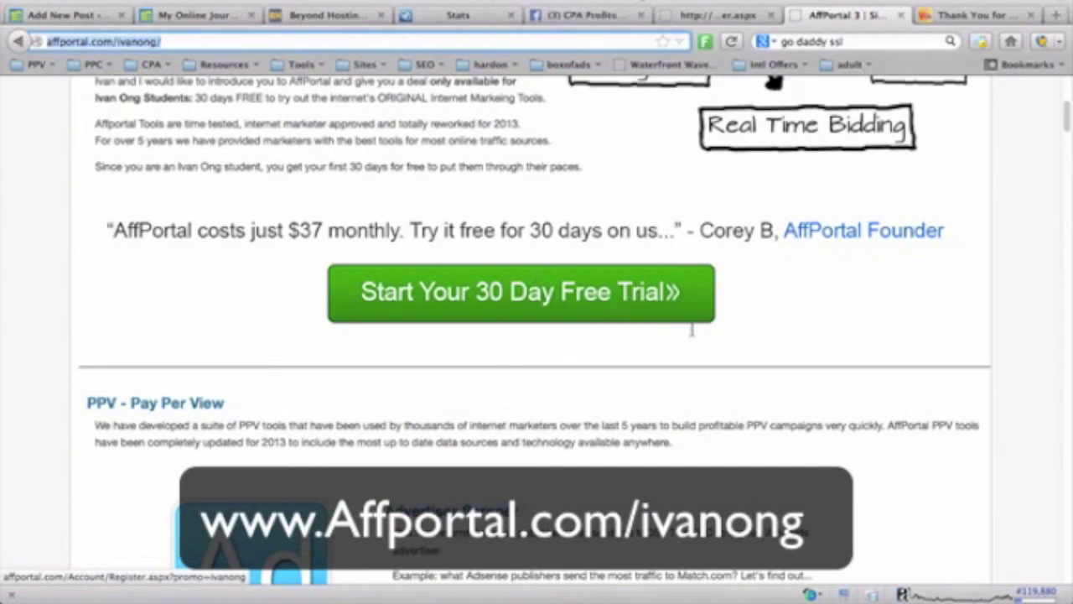
Step: On the ivanong landing page, choose the green 'Start Your 30 Day Free Trial' button
{"action": "scroll", "coordinate": [691, 331], "scroll_direction": "up", "scroll_amount": 5}
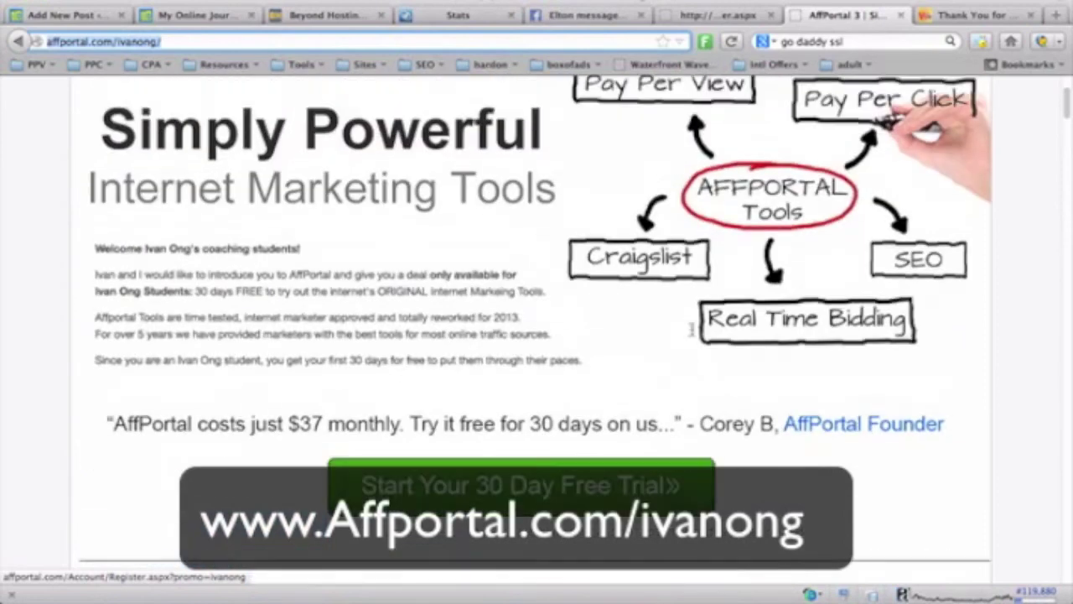
{"action": "scroll", "coordinate": [692, 328], "scroll_direction": "up", "scroll_amount": 1}
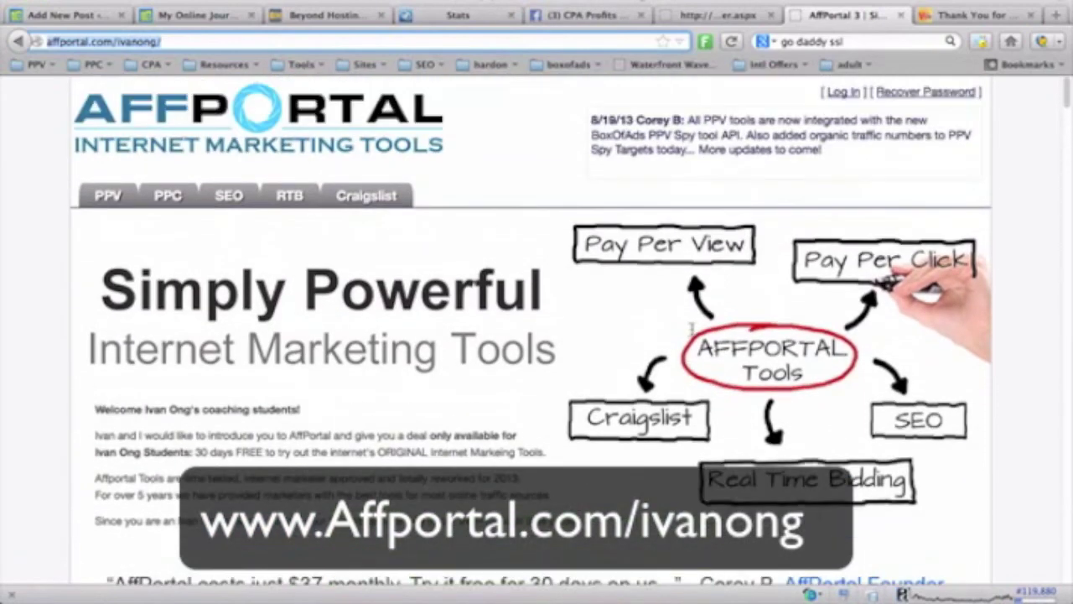
{"action": "scroll", "coordinate": [692, 331], "scroll_direction": "down", "scroll_amount": 5}
{"action": "left_click", "coordinate": [540, 419]}
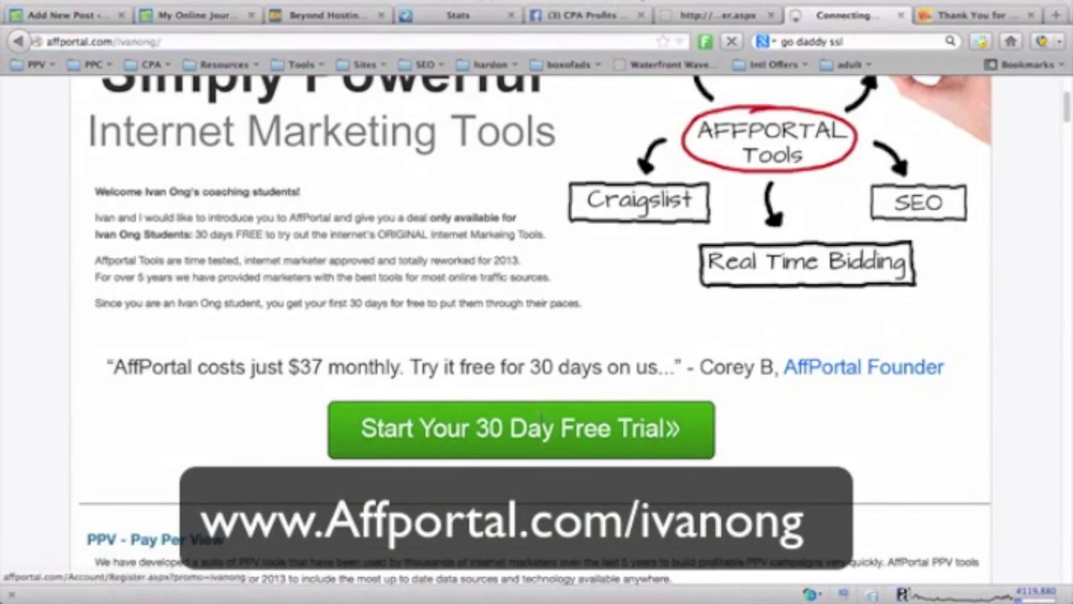
Step: Scroll to look over the empty Create a New Account registration form
{"action": "scroll", "coordinate": [540, 419], "scroll_direction": "down", "scroll_amount": 1}
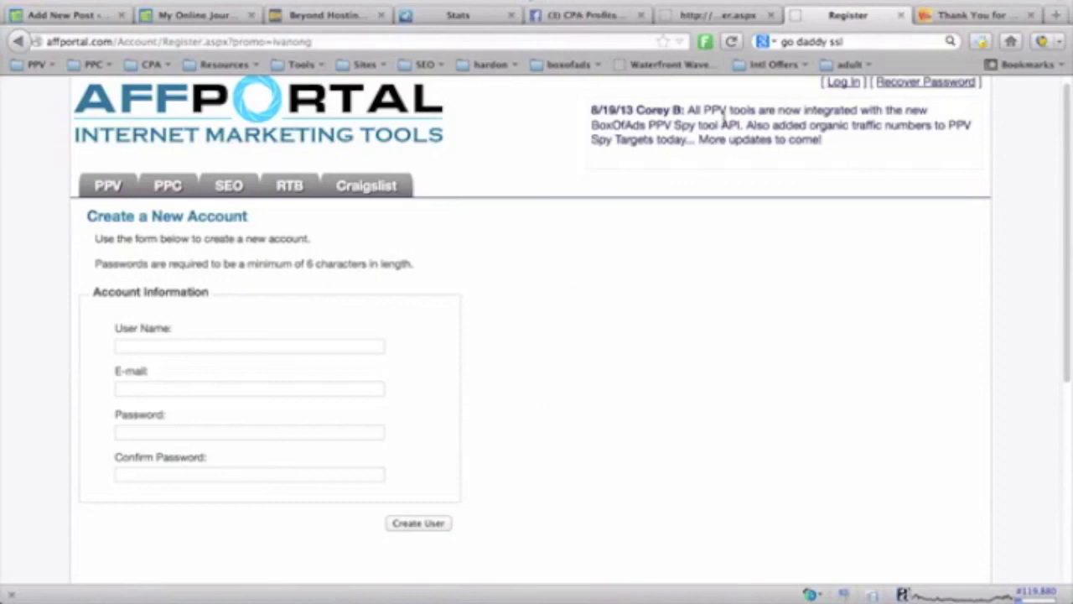
{"action": "scroll", "coordinate": [663, 201], "scroll_direction": "up", "scroll_amount": 1}
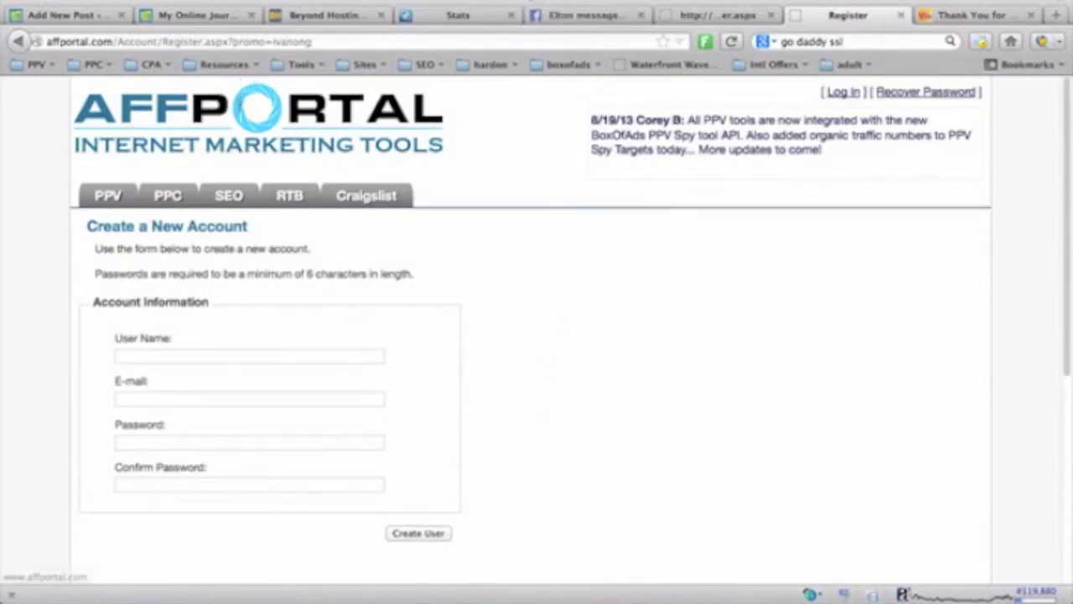